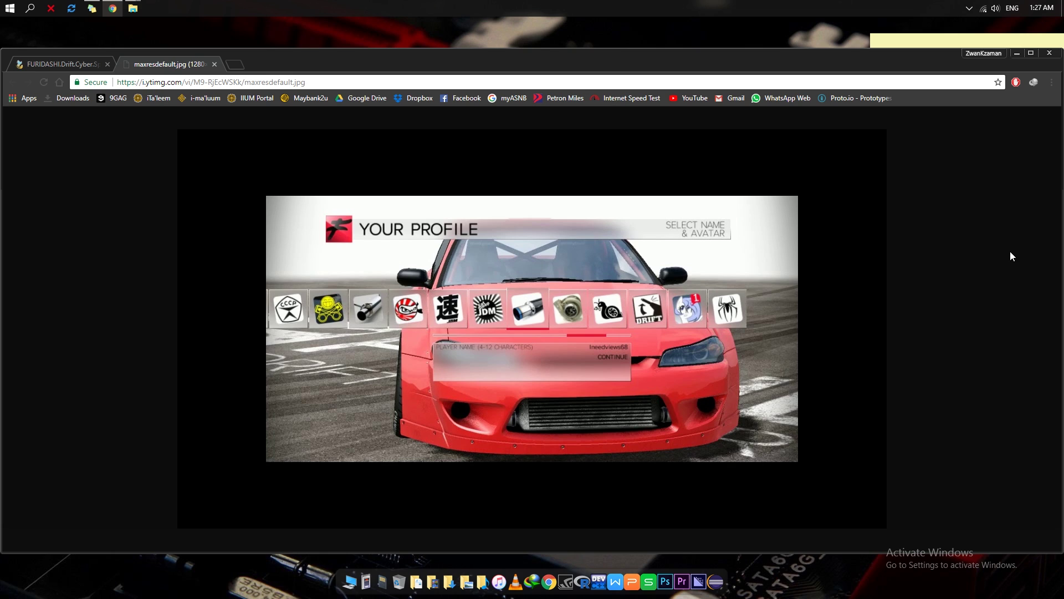
Skip the adf.ly ad, follow the redirect link to the FURIDASHI update's MediaFire page, and close the unrelated image and ad tabs.
click(214, 65)
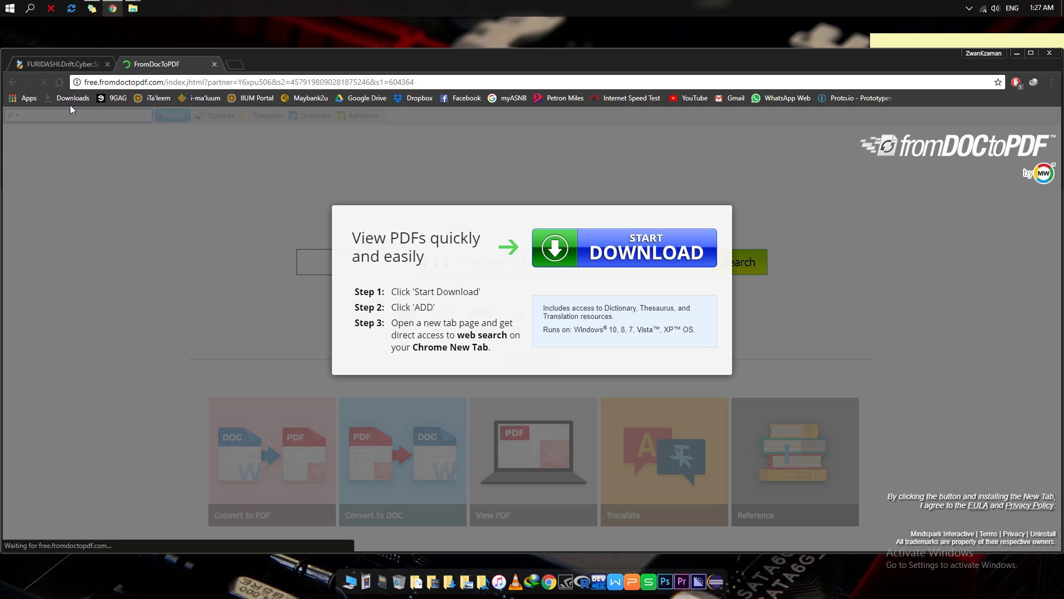
click(73, 62)
click(1007, 123)
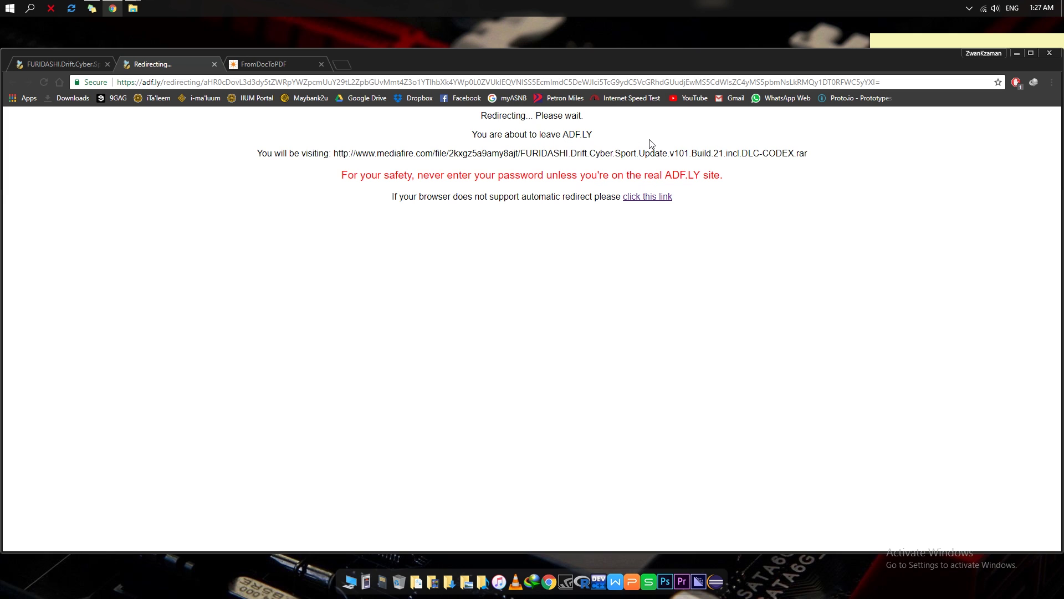
click(648, 198)
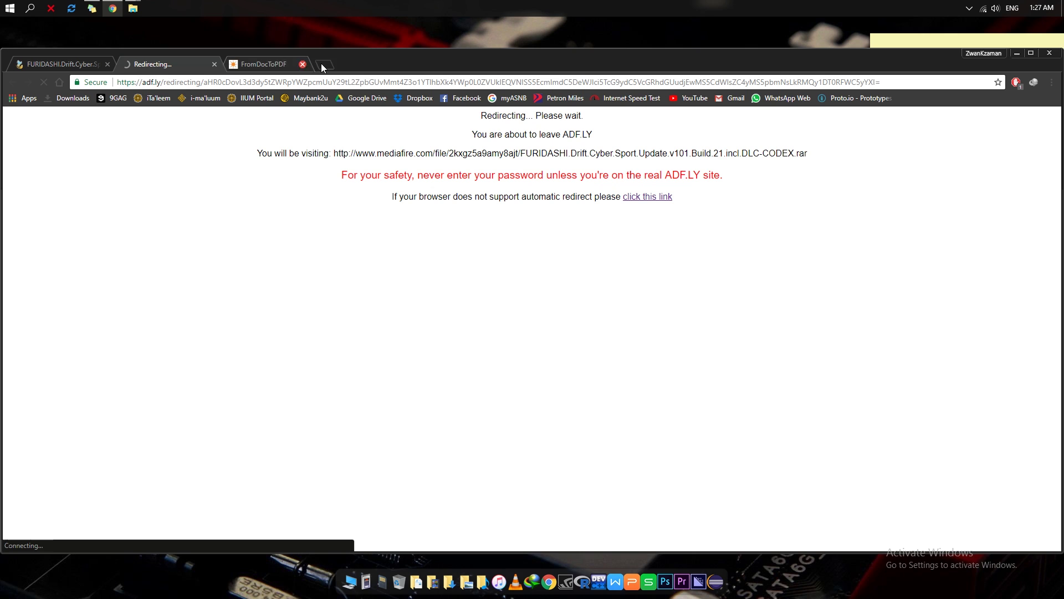
click(321, 64)
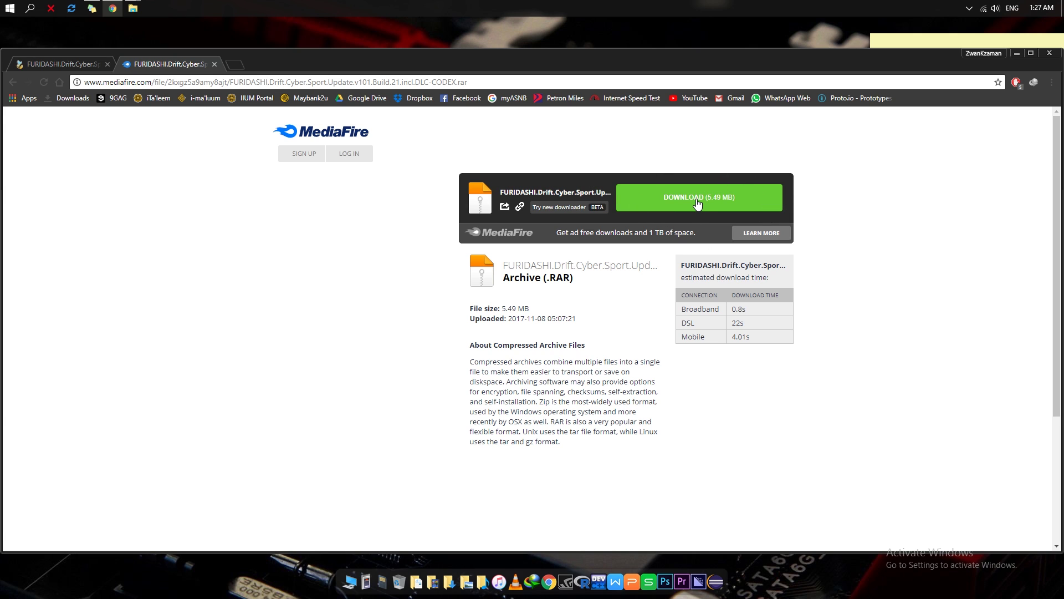
Request the FURIDASHI update archive from MediaFire, and cancel the download and the automatic-download exception prompt.
click(698, 202)
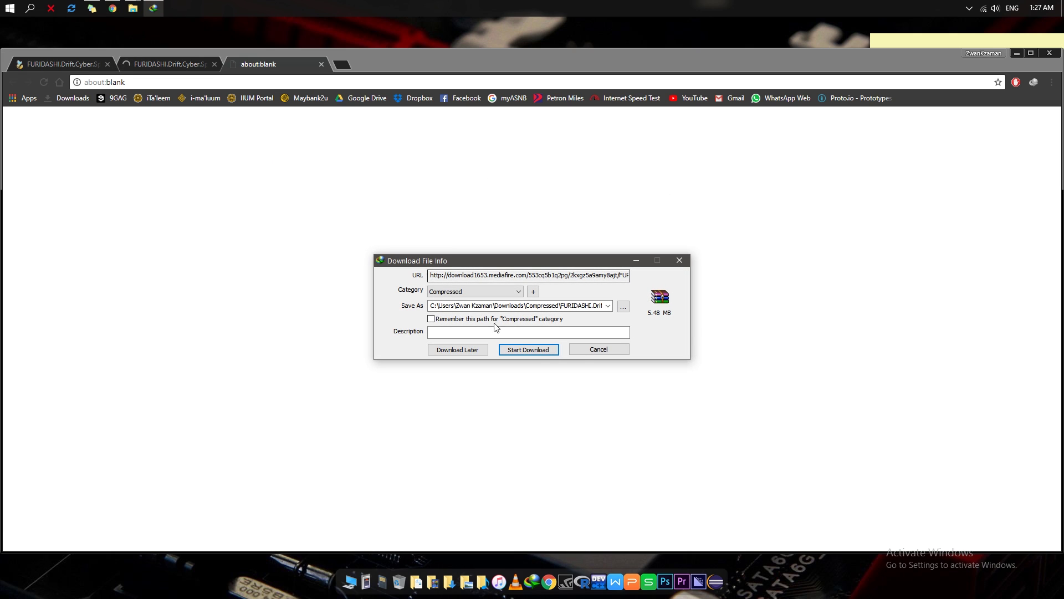
click(594, 351)
click(561, 361)
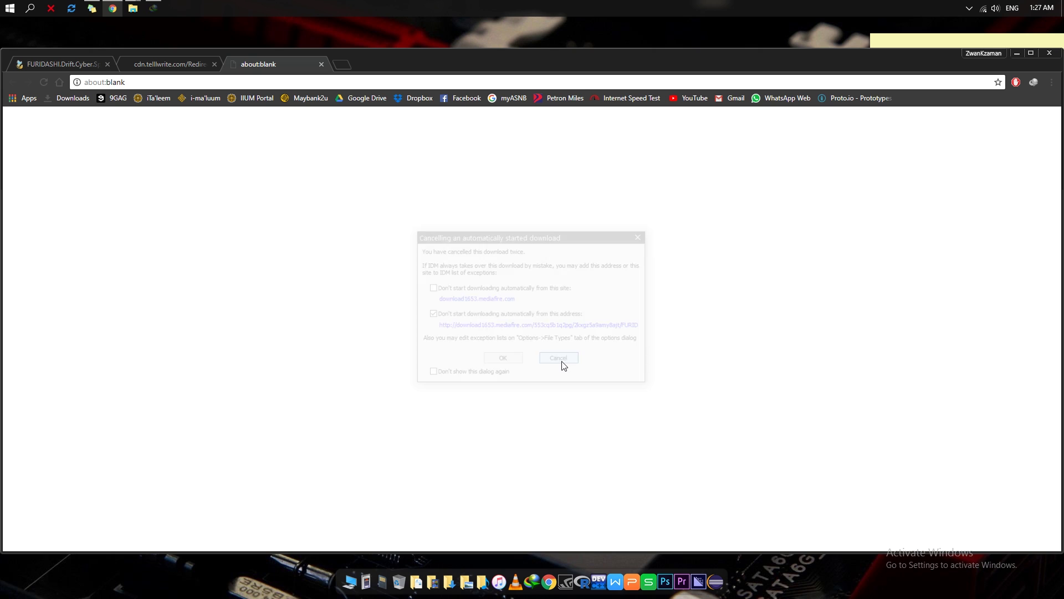
Close the blank, redirect and adf.ly pages so that no browser tabs remain open.
click(321, 64)
click(215, 63)
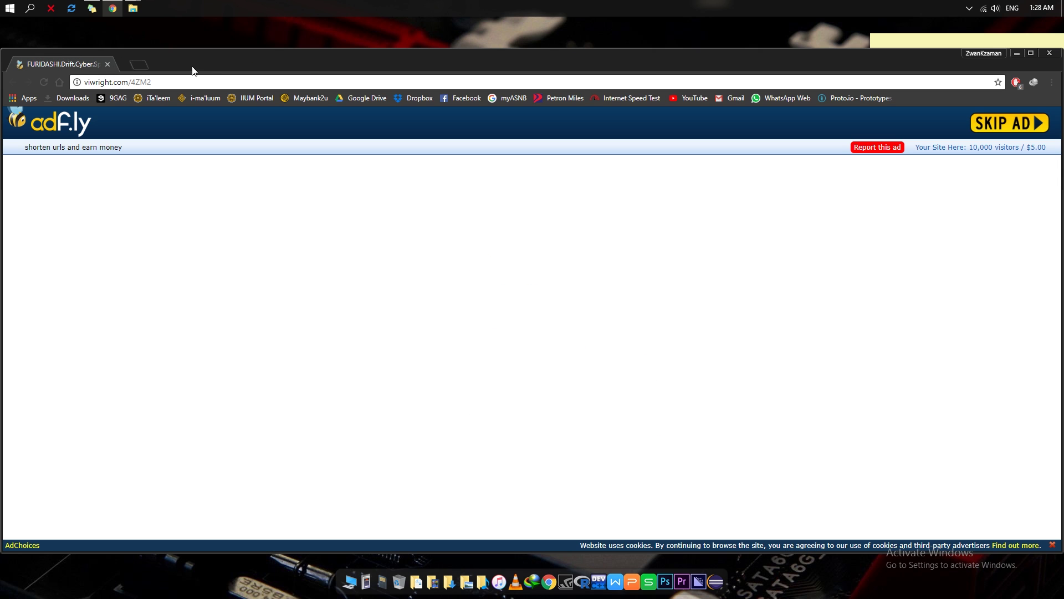
click(108, 64)
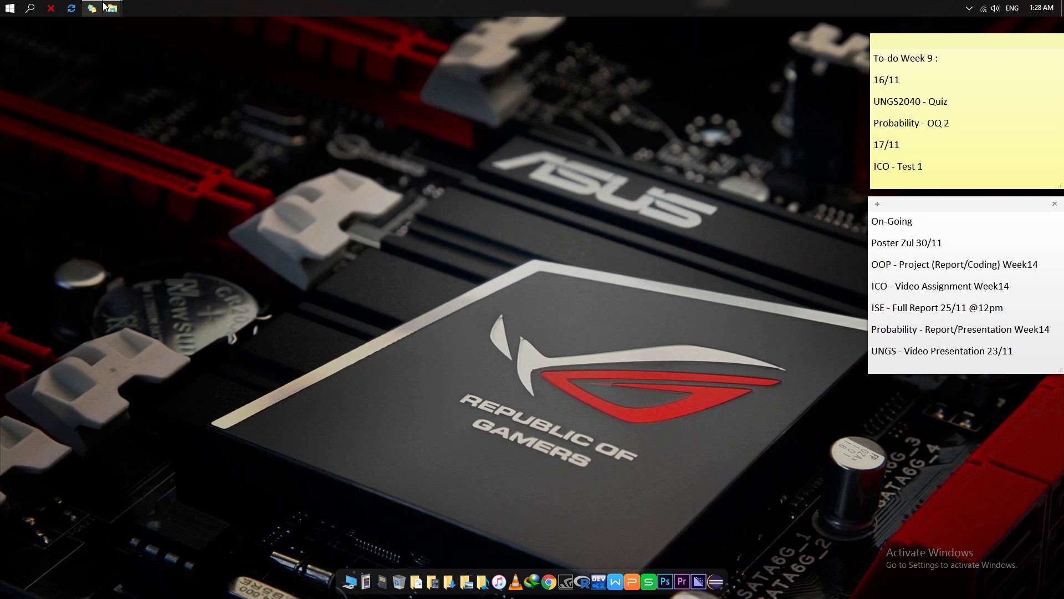
In the Compressed downloads folder, open the extracted FURIDASHI.Drift.Cyber.Sport.Update.v101.Build.21.incl.DLC-CODEX folder and its inner folder of the same name.
mouse_move(111, 7)
click(69, 64)
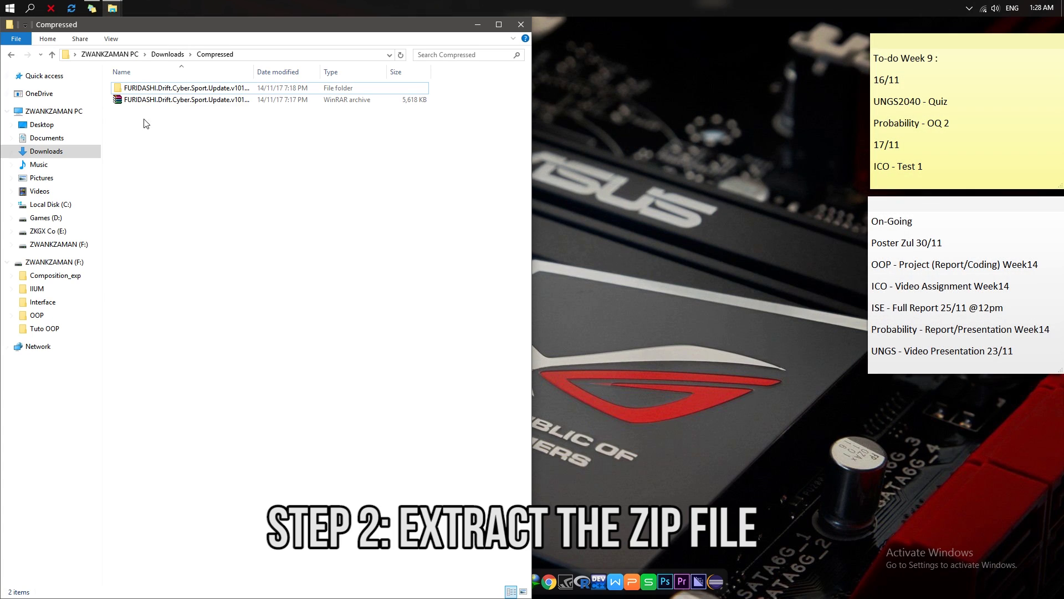
right_click(178, 102)
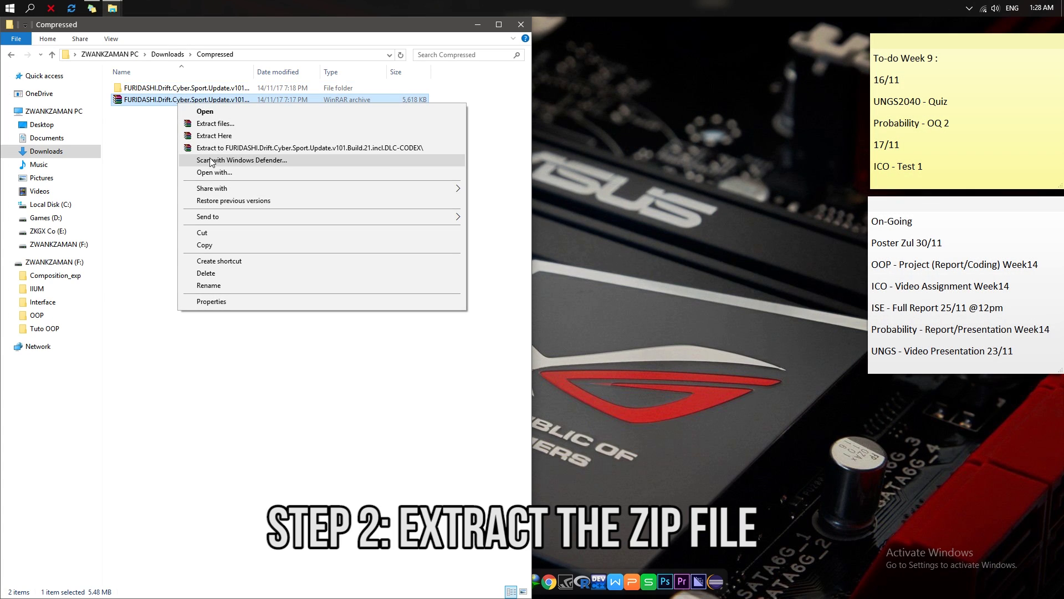
click(168, 157)
double_click(161, 90)
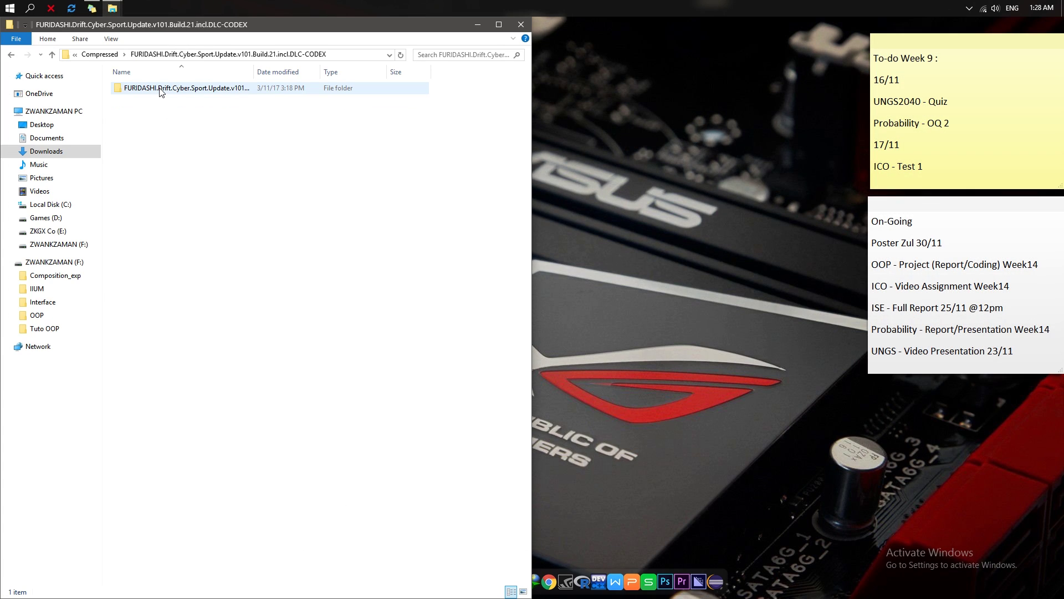
double_click(161, 90)
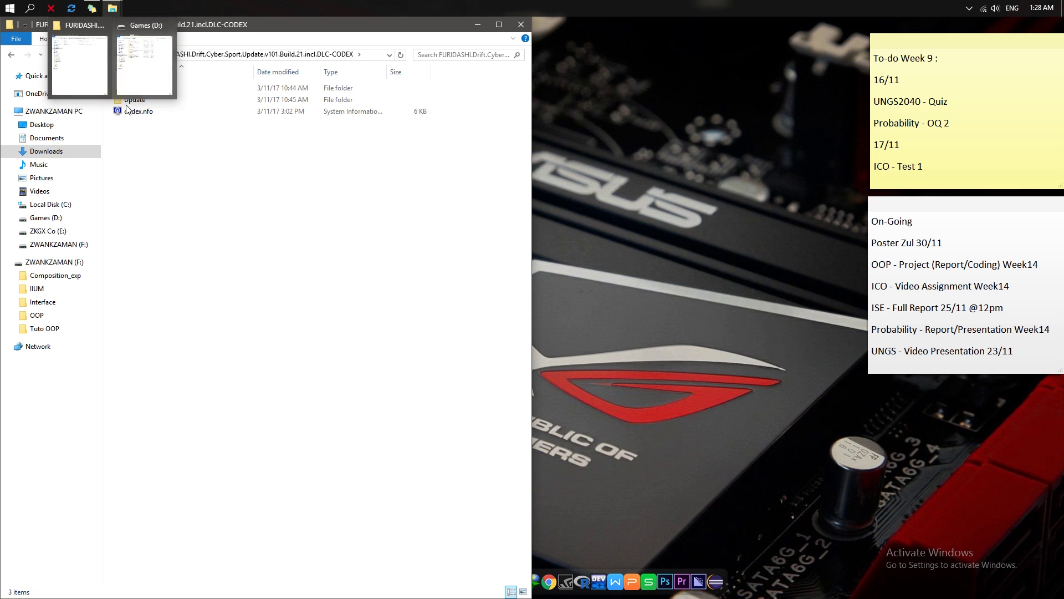
Bring up the Games (D:) window and copy steam_api.cdx, steam_api.dll and steam_emu.ini from the update's CODEX folder.
click(119, 27)
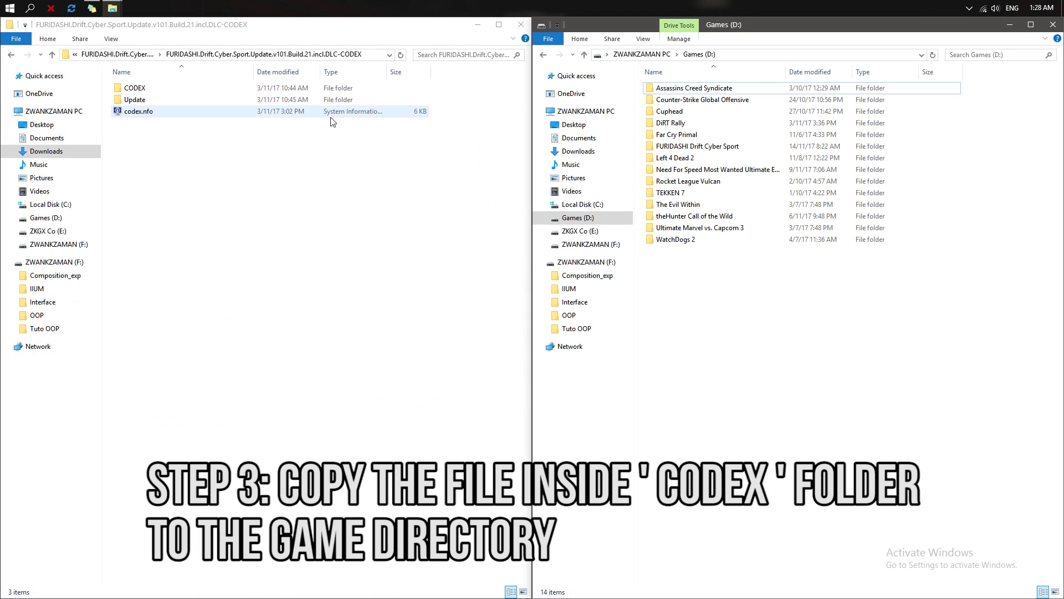
double_click(133, 88)
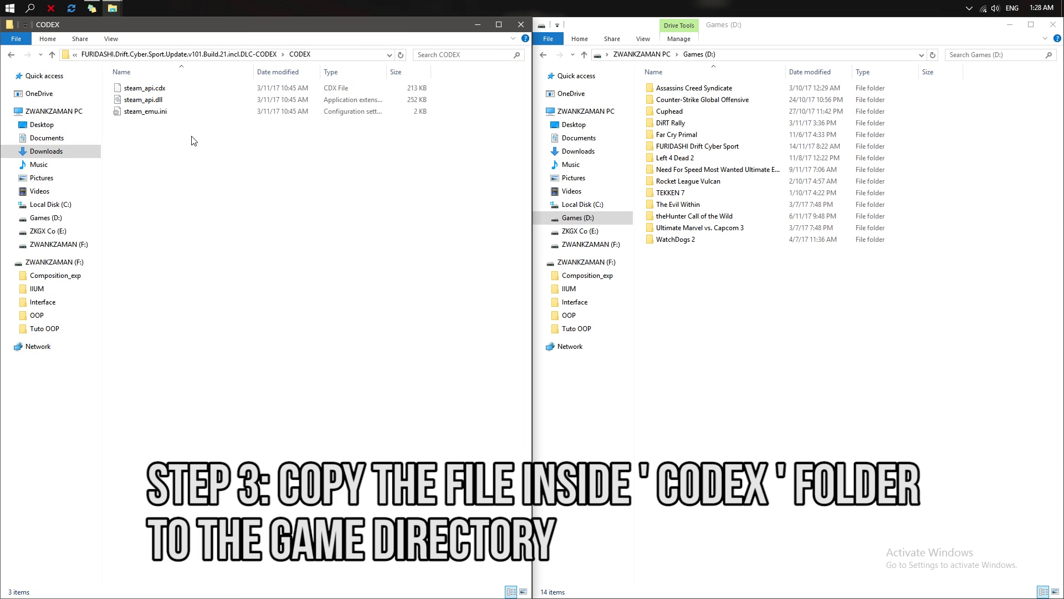
drag(194, 141, 122, 82)
right_click(130, 95)
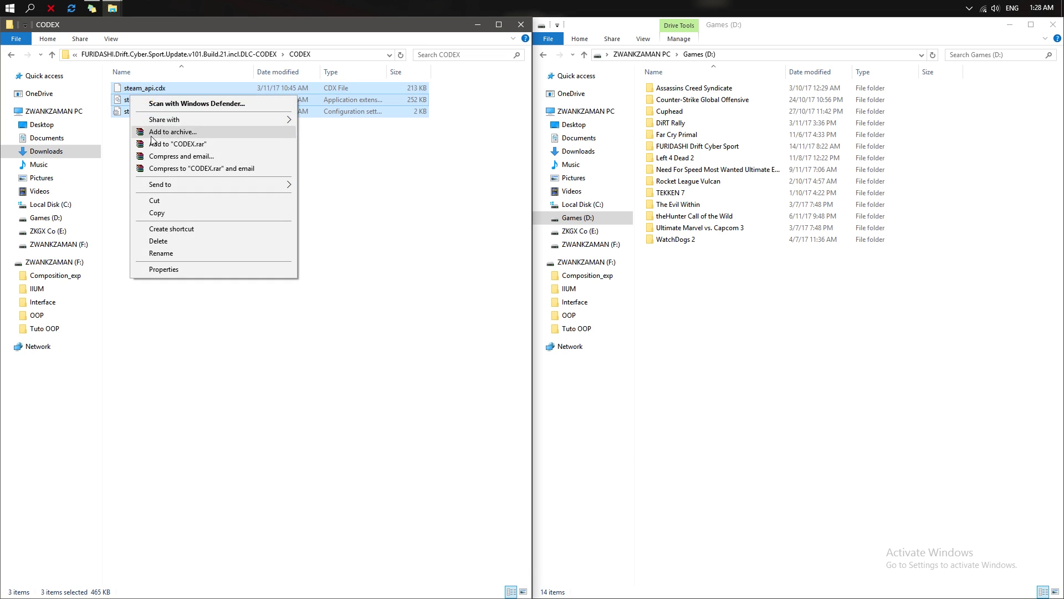
click(163, 212)
Paste the copied files into the FURIDASHI Drift Cyber Sport folder on Games (D:), replacing the existing files.
click(681, 246)
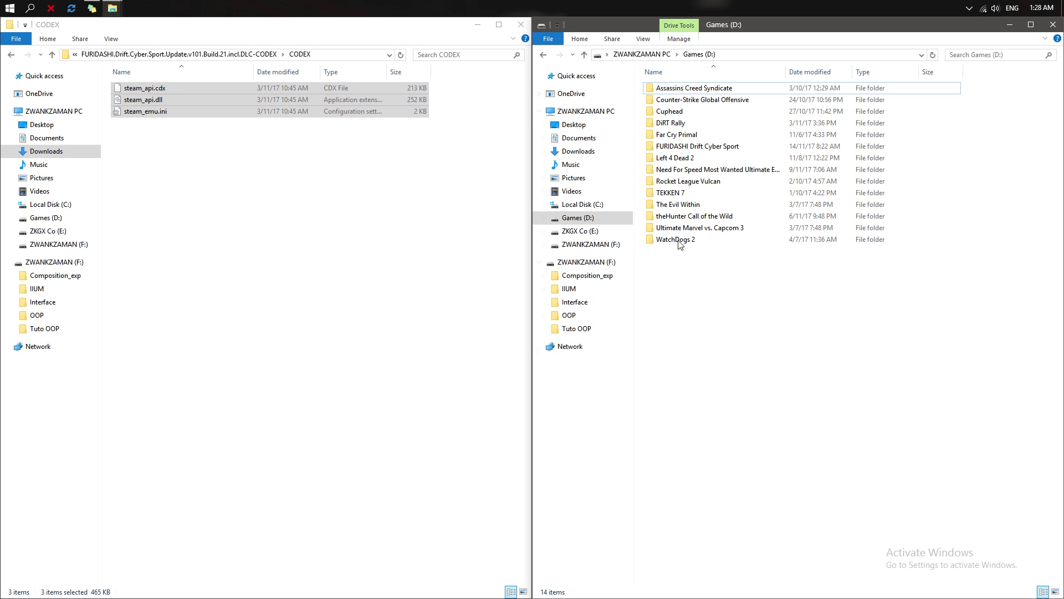
click(682, 149)
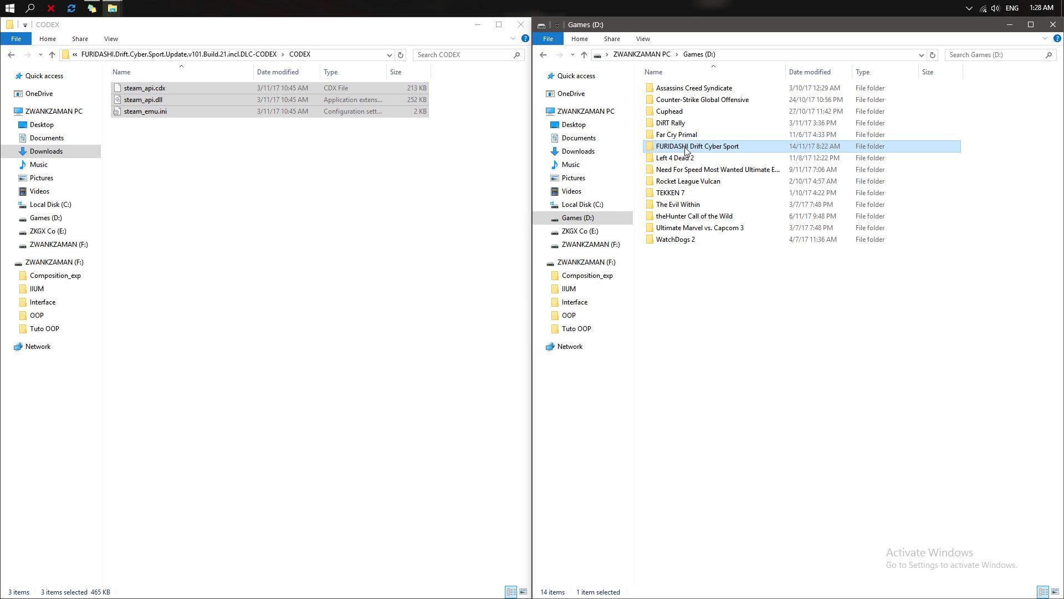
double_click(686, 147)
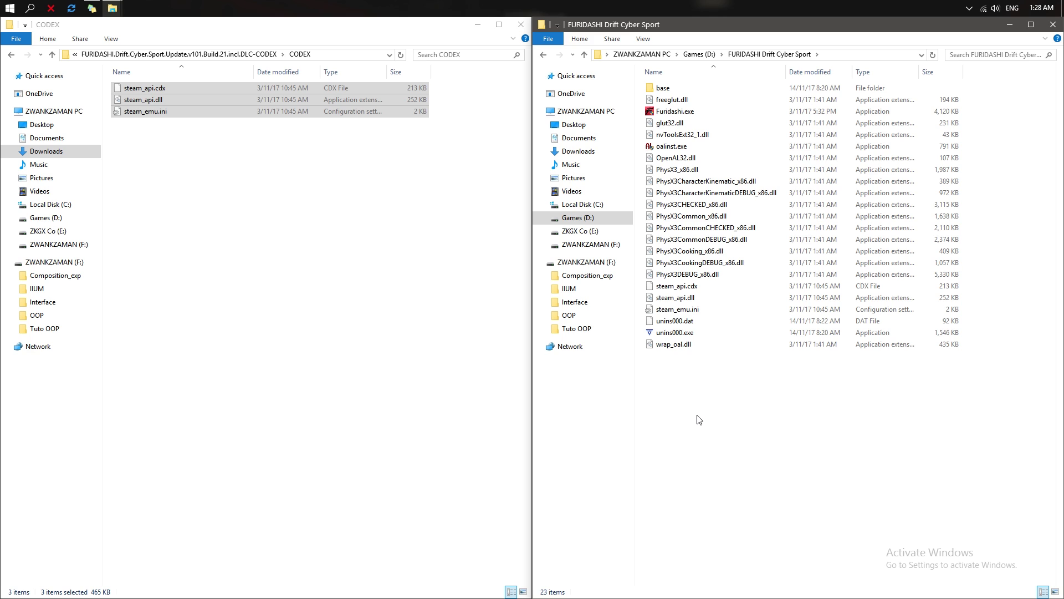
key(ctrl+v)
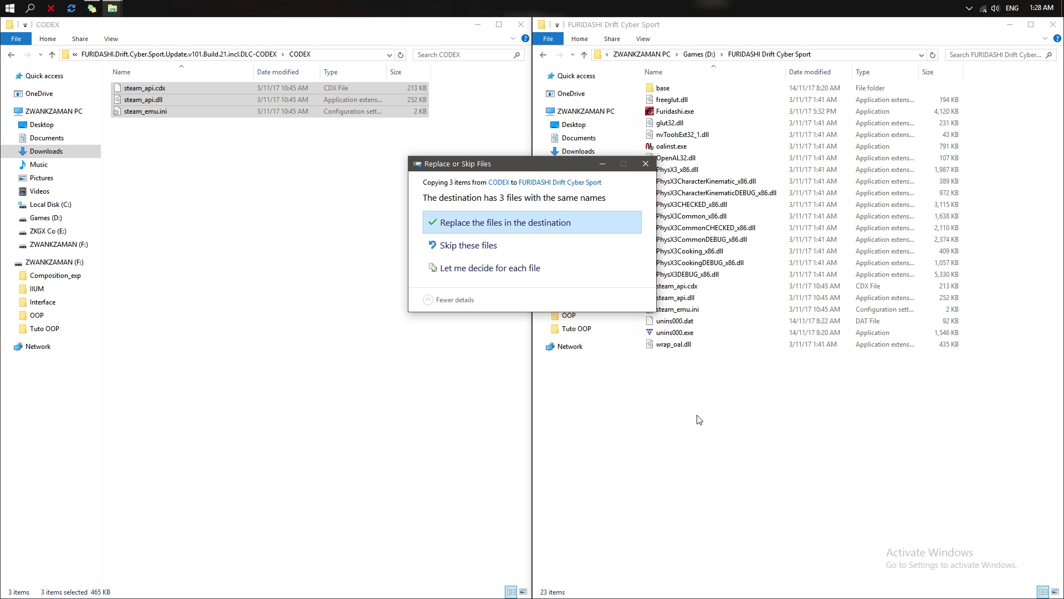
click(525, 222)
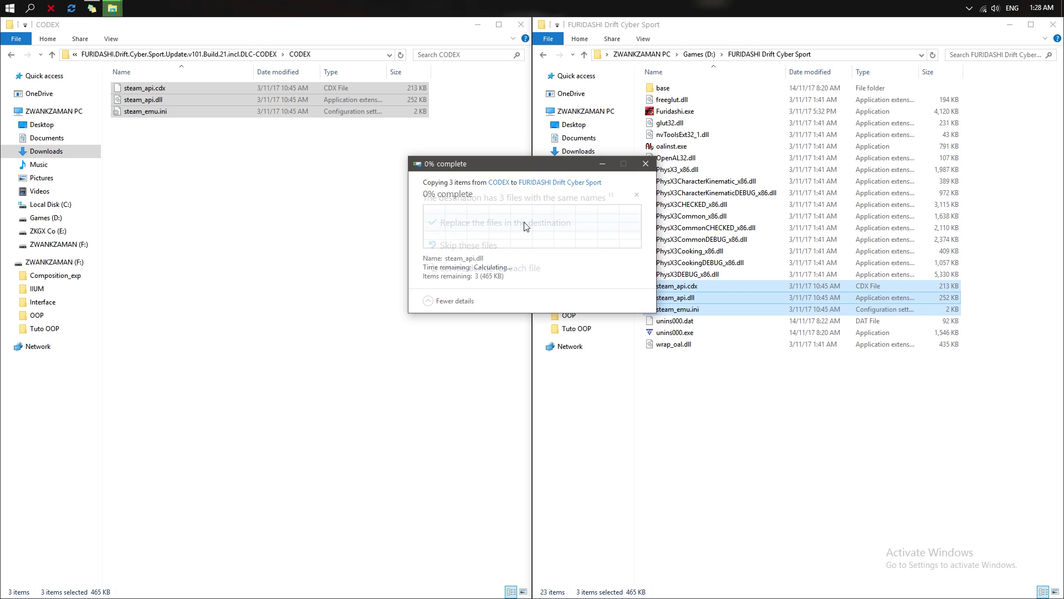
Run Setup.exe from the update's Update folder and allow it to make changes to the PC.
click(391, 284)
key(BackSpace)
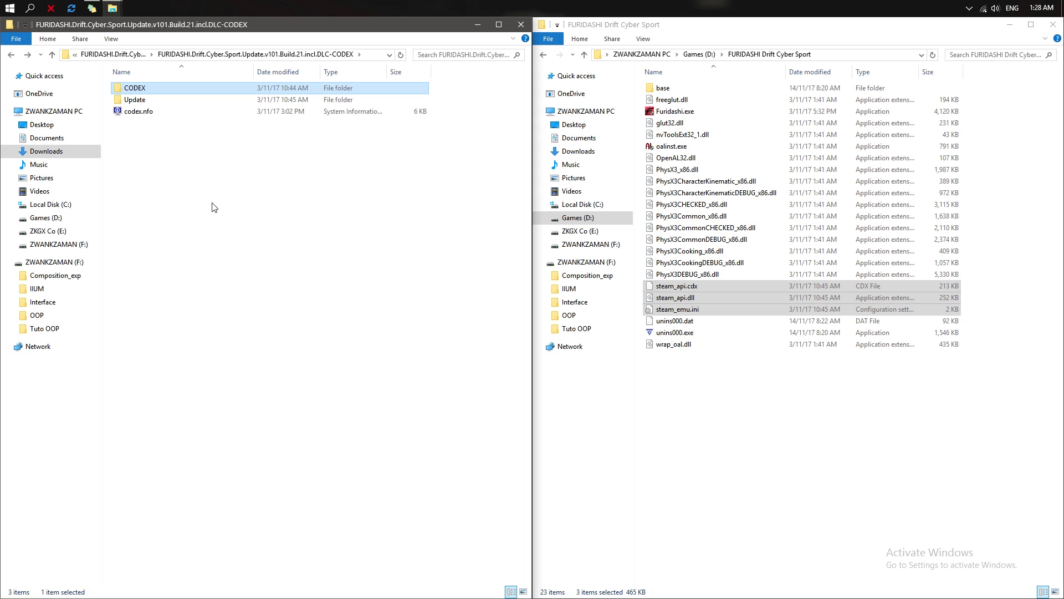
double_click(140, 103)
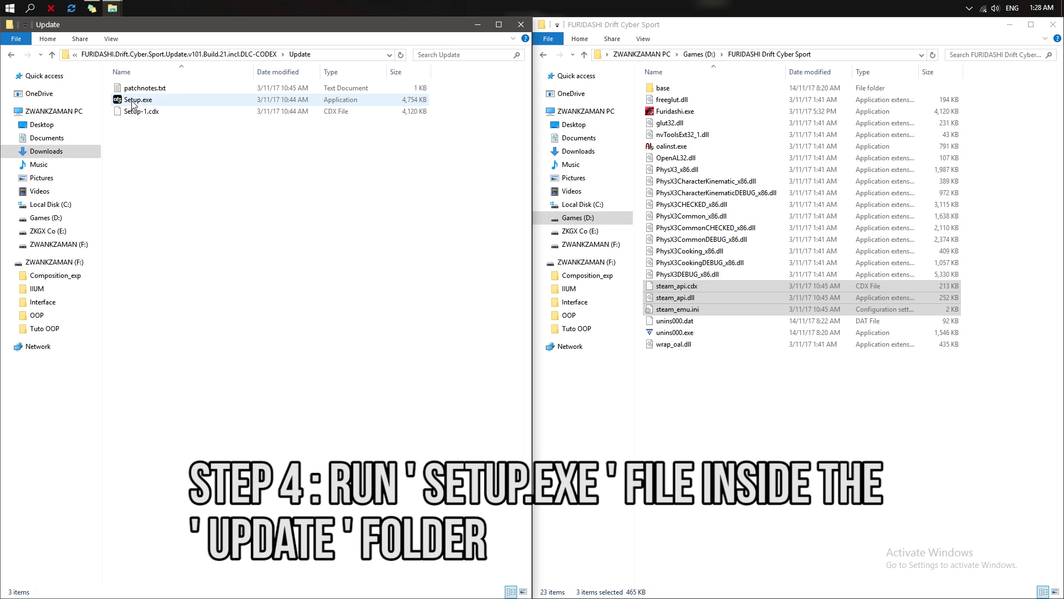
double_click(143, 101)
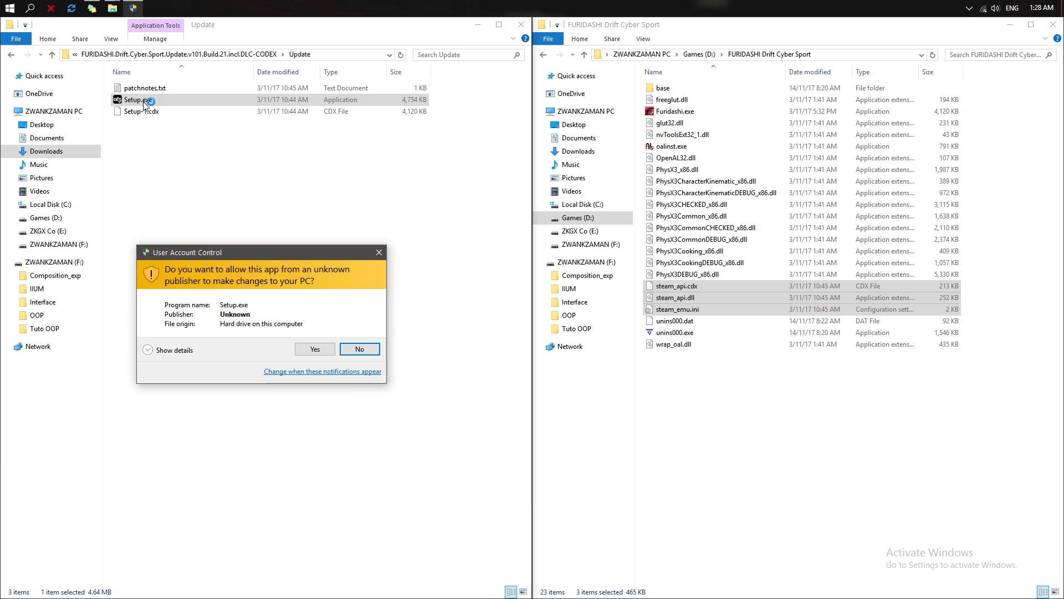
click(315, 347)
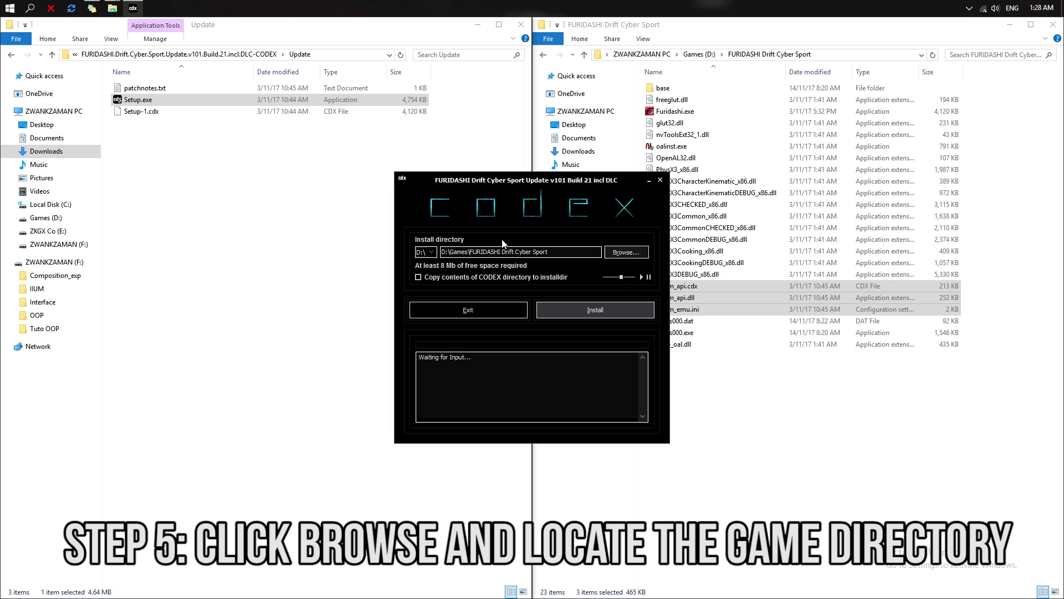
Set the install directory to D:\FURIDASHI Drift Cyber Sport, install the update and finish the installer.
click(612, 251)
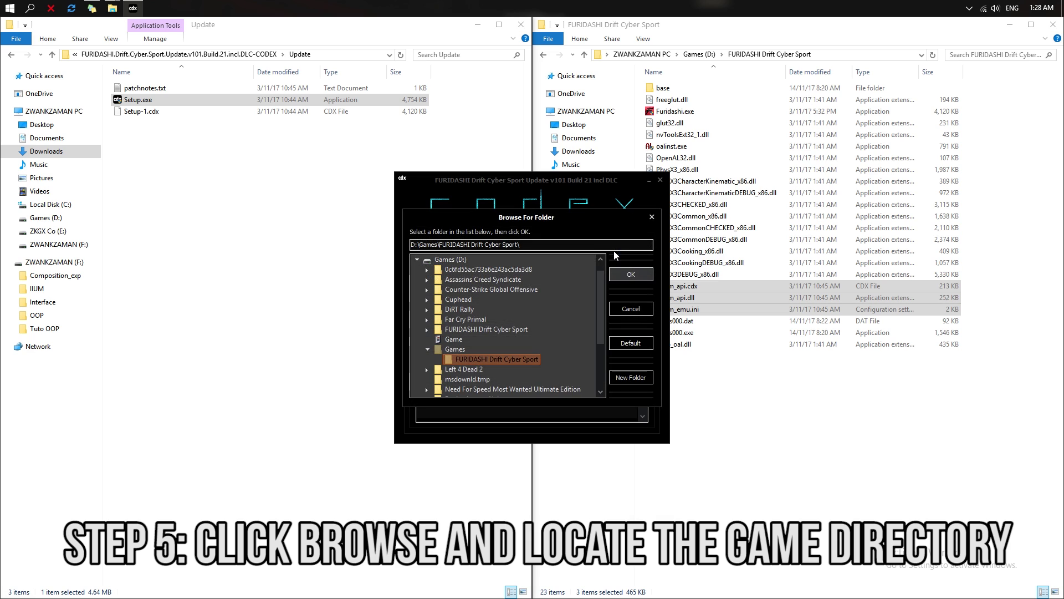
click(474, 329)
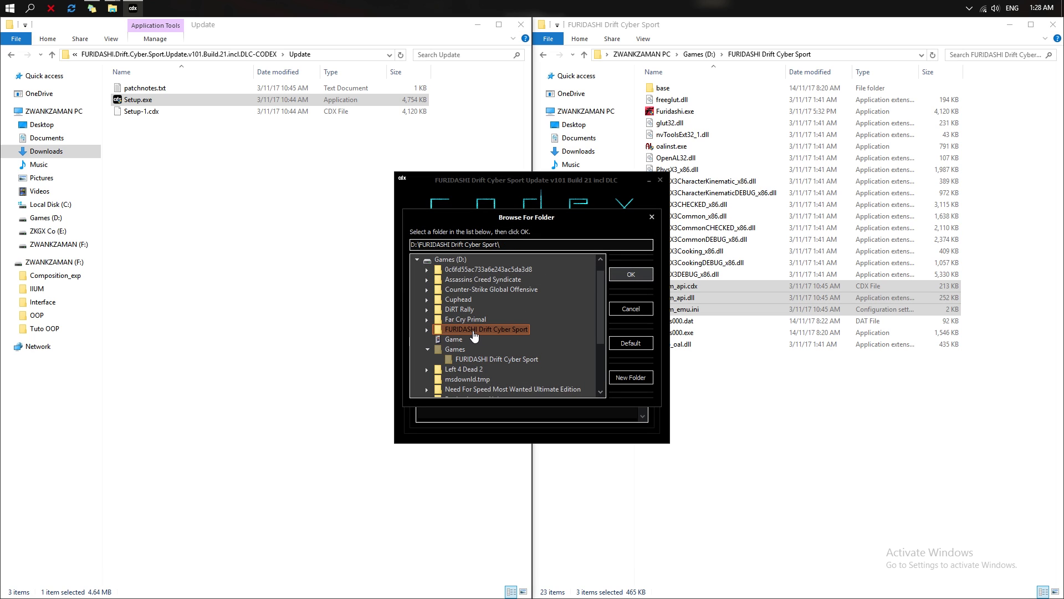
click(626, 273)
click(604, 315)
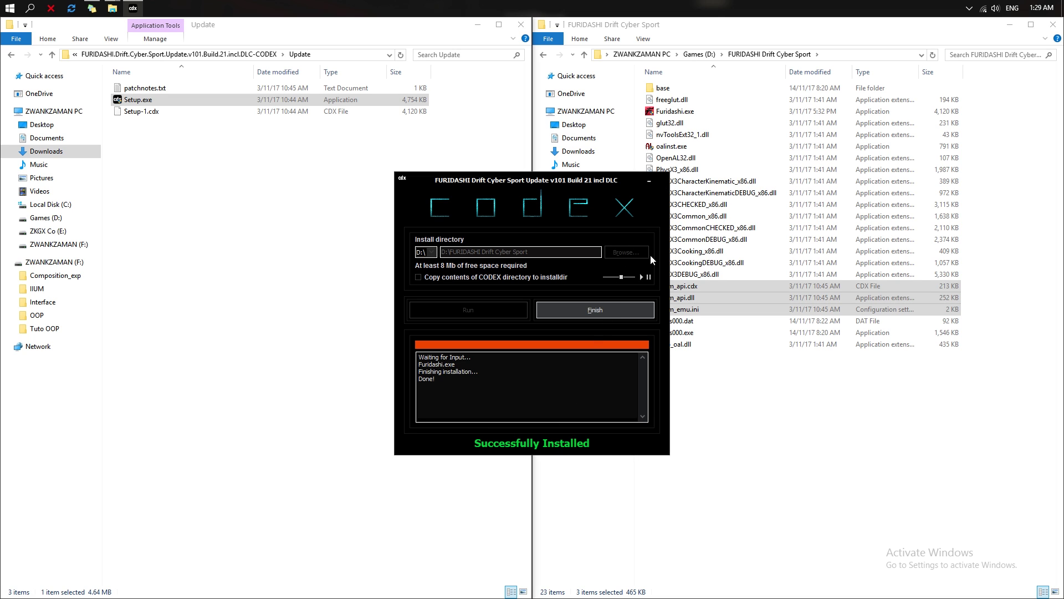
click(630, 312)
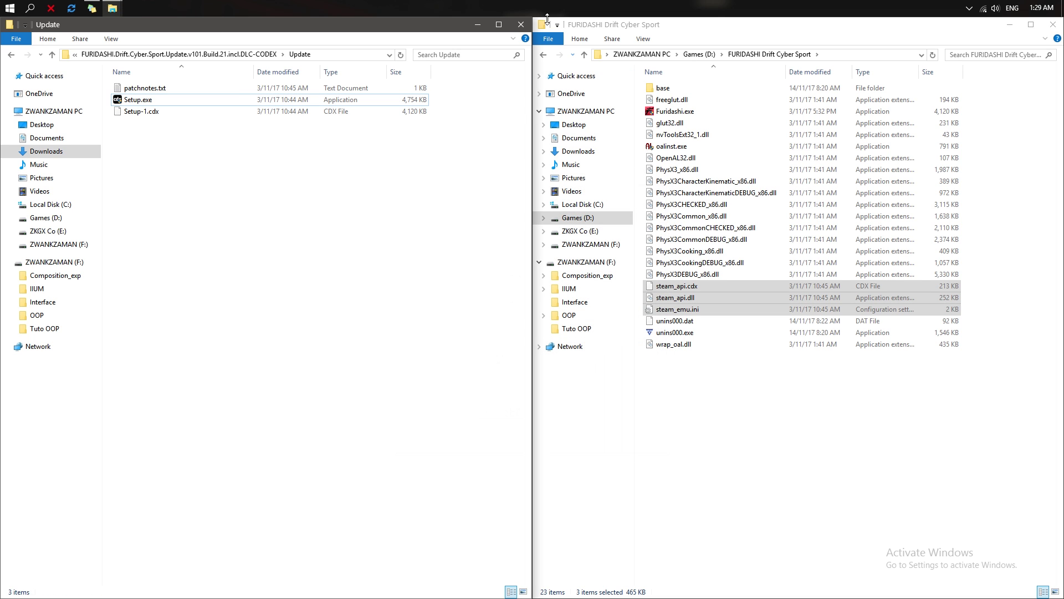
Close the Update folder window, launch Furidashi.exe from the game folder and allow it to make changes to the PC.
click(519, 25)
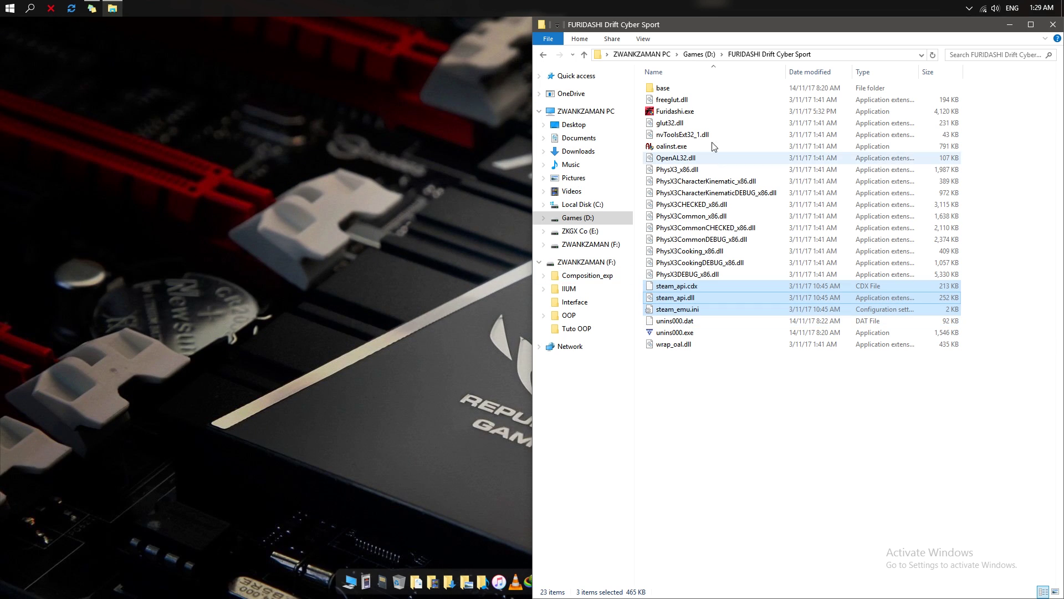
double_click(674, 112)
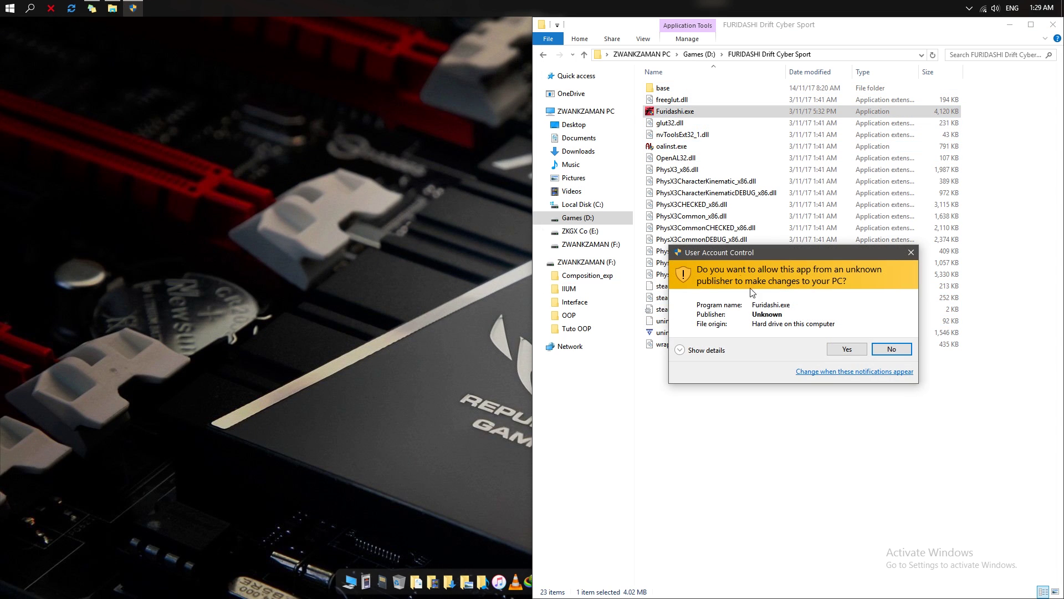
click(847, 350)
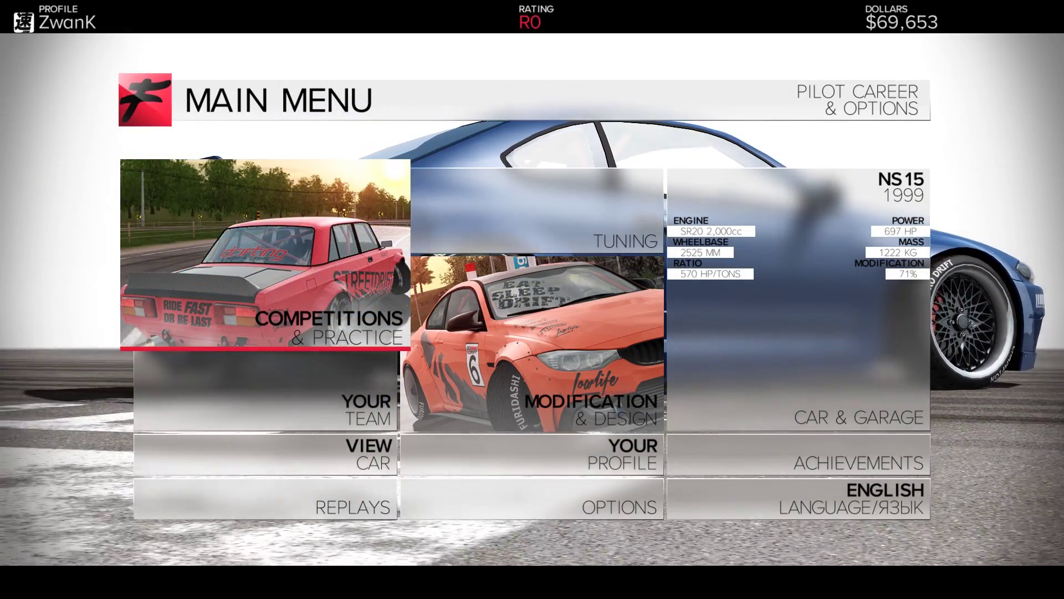
Open the Offline Practice setup through the game's Competitions & Practice section.
key(Right)
key(Right)
key(Down)
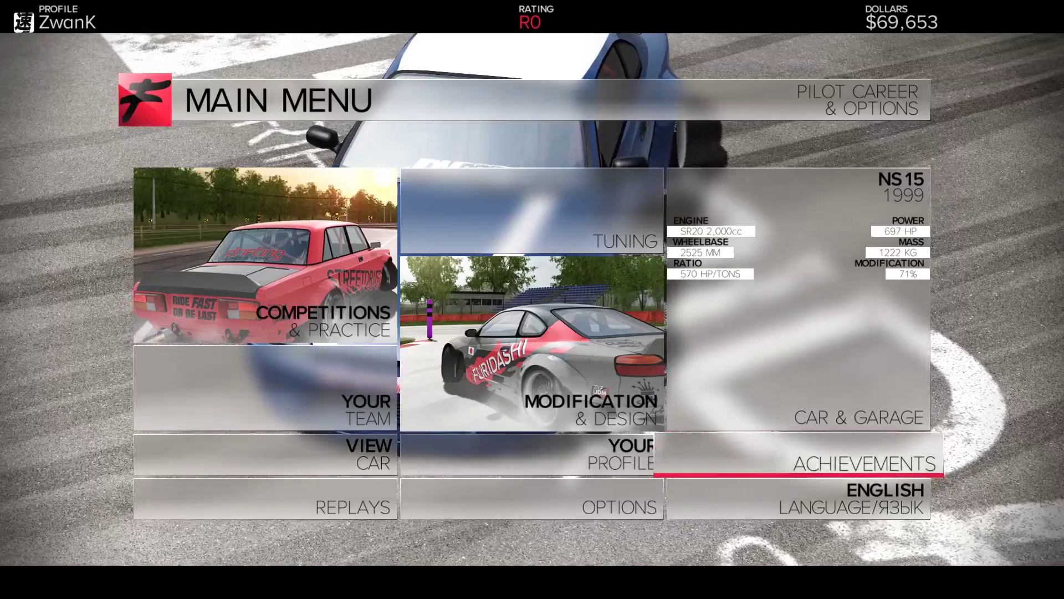
key(Left)
key(Left)
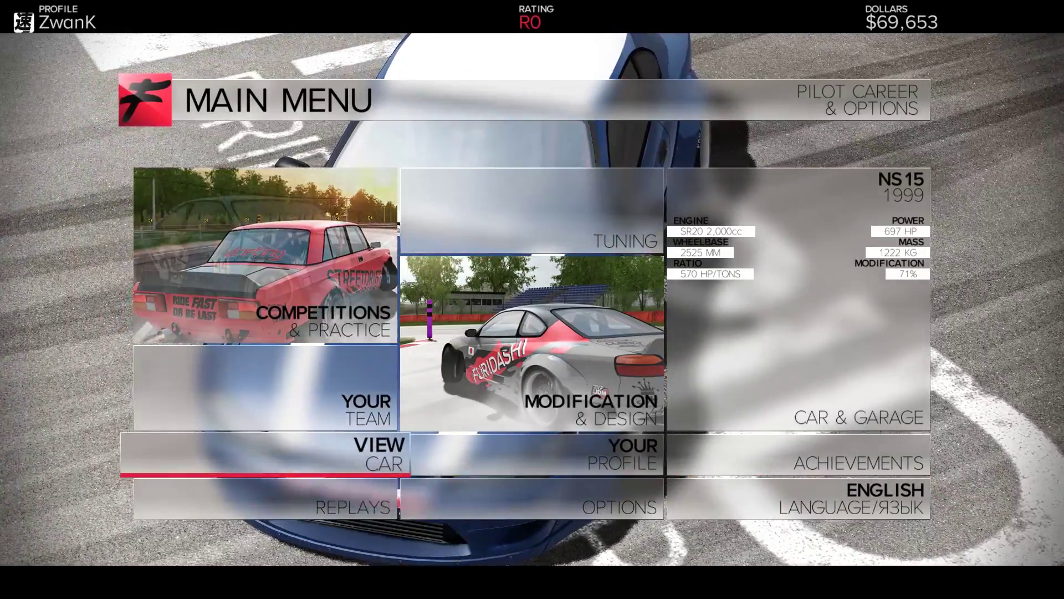
key(Up)
key(Return)
key(Down)
key(Right)
key(Right)
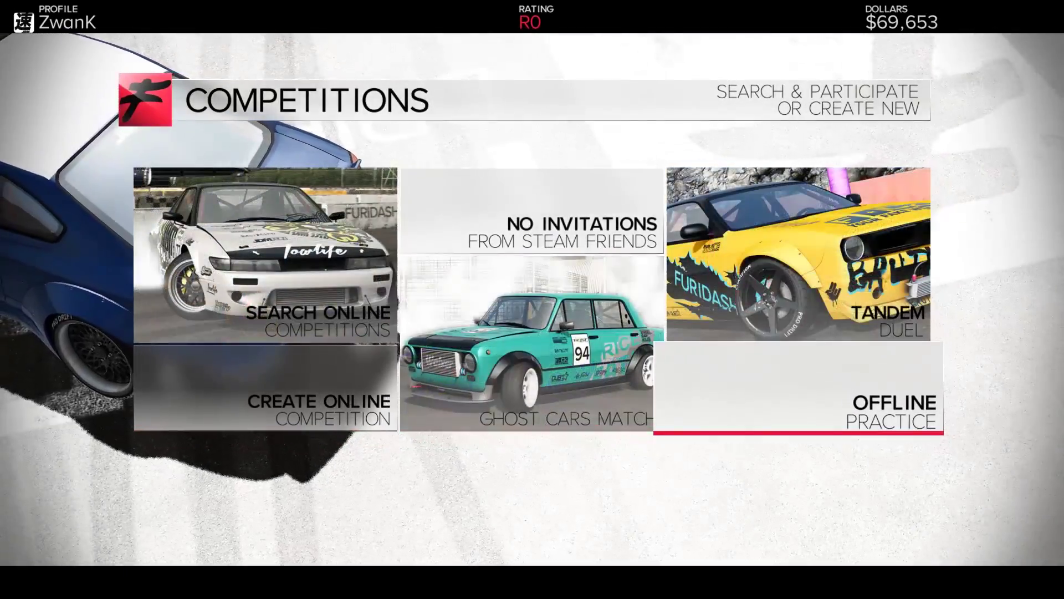
key(Return)
Start the offline practice session on the Airport 2 track.
key(Right)
key(Right)
key(Down)
key(Down)
key(Return)
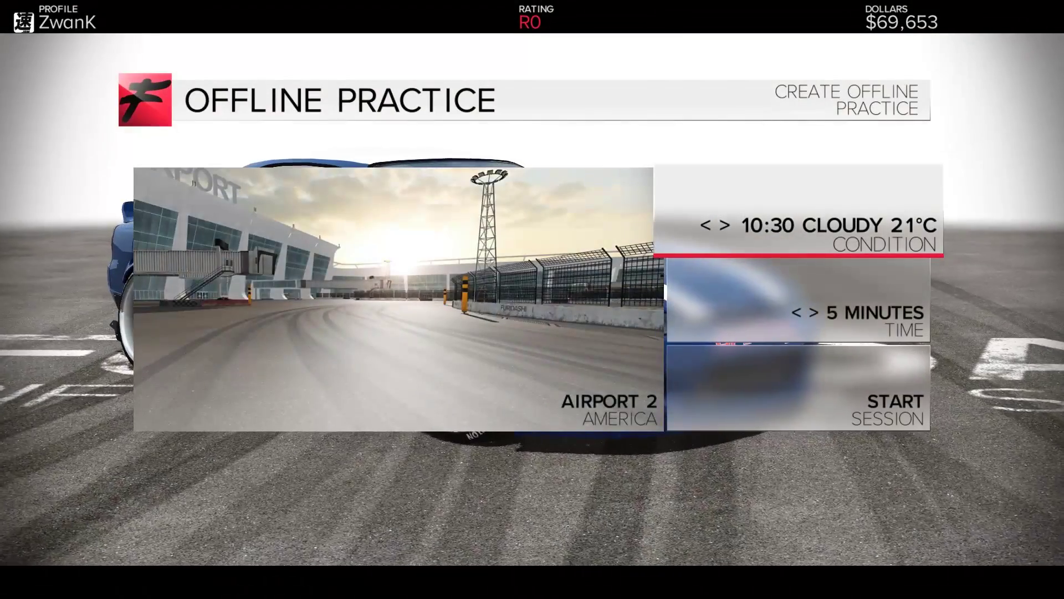
key(Return)
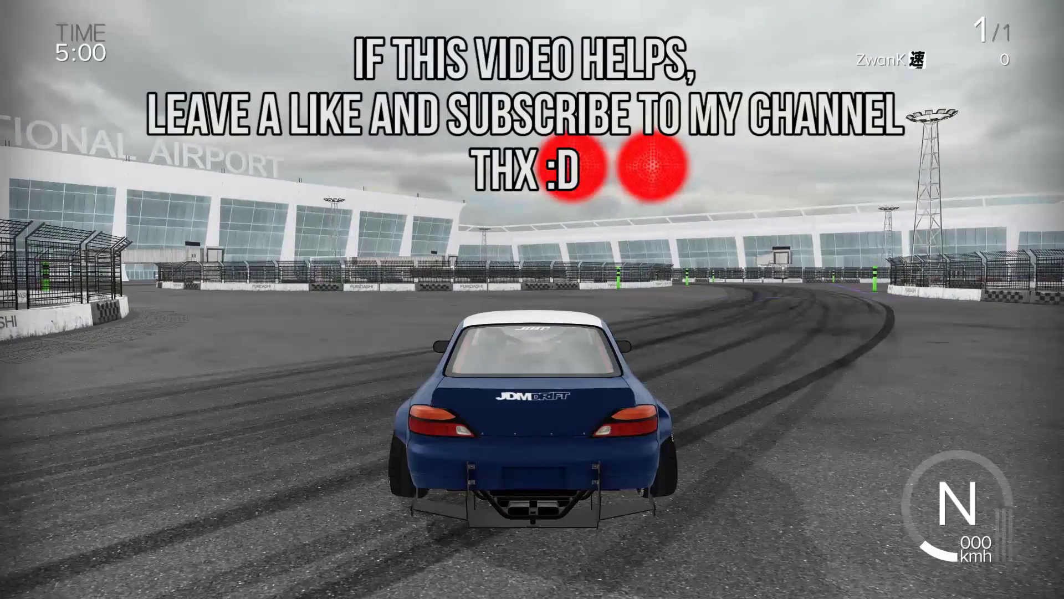
Accelerate the car off the start and steer it left across the airport track.
key(w)
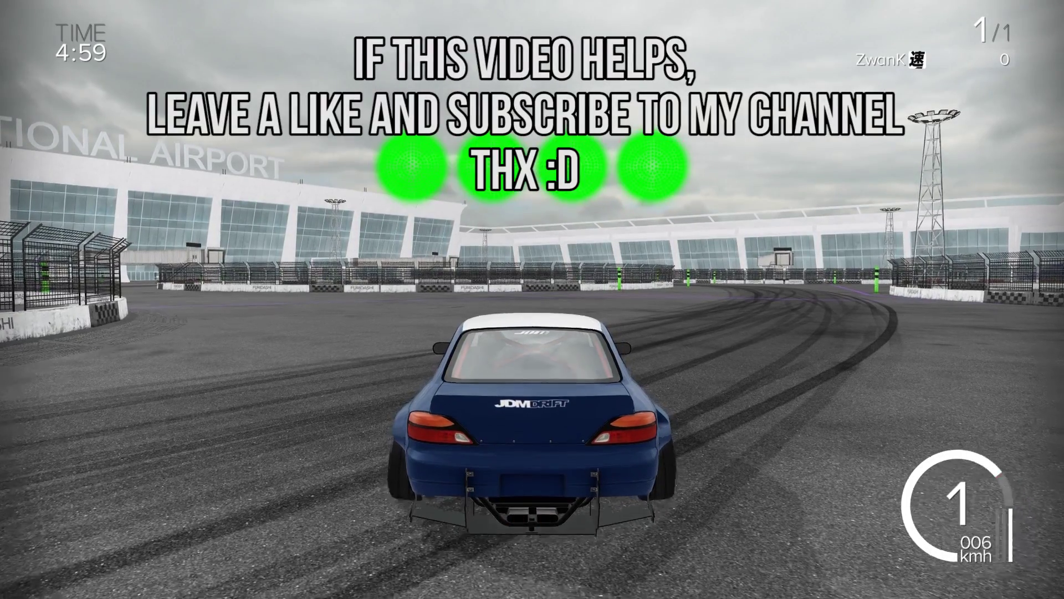
key(a)
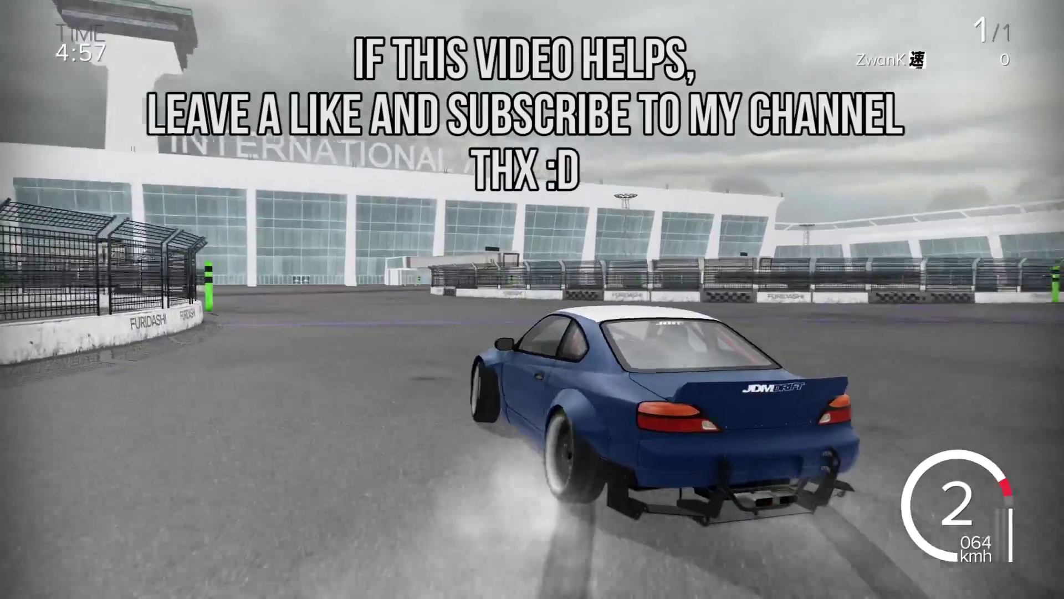